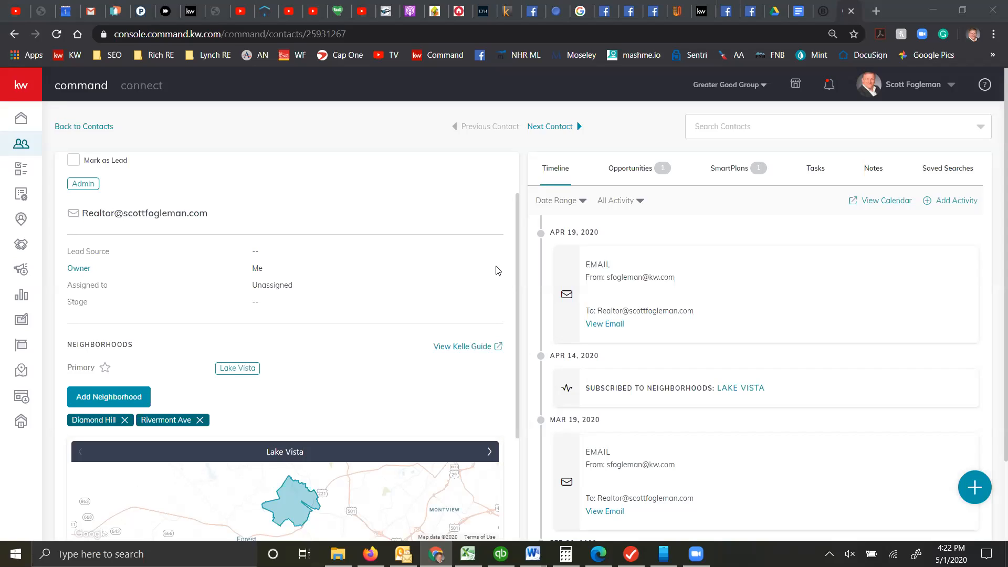
Edit the Admin Test Account contact and add a new custom tag made of the account owner's first name plus "group"
scroll(428, 205, "up", 3)
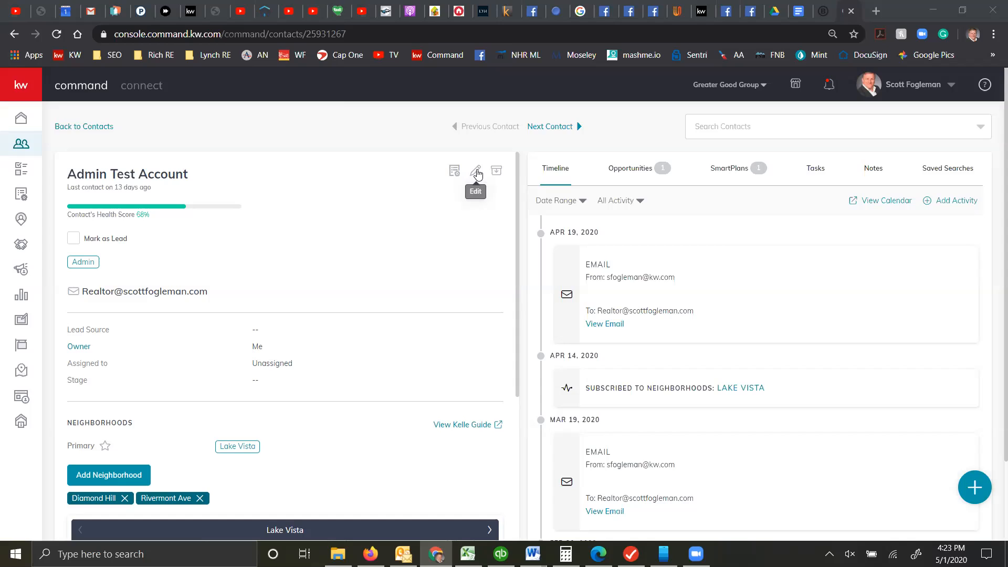
left_click(477, 174)
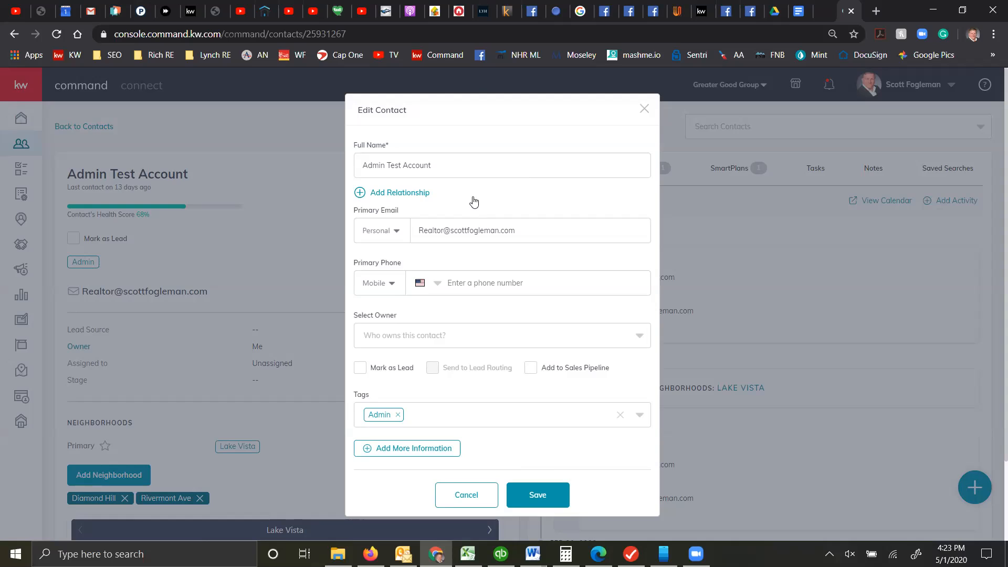
scroll(484, 264, "down", 1)
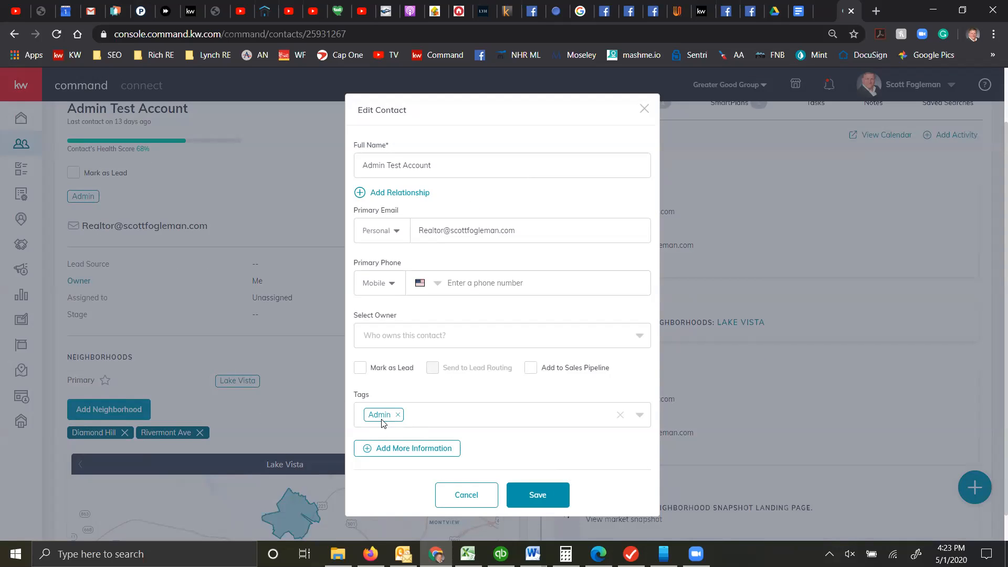
left_click(424, 419)
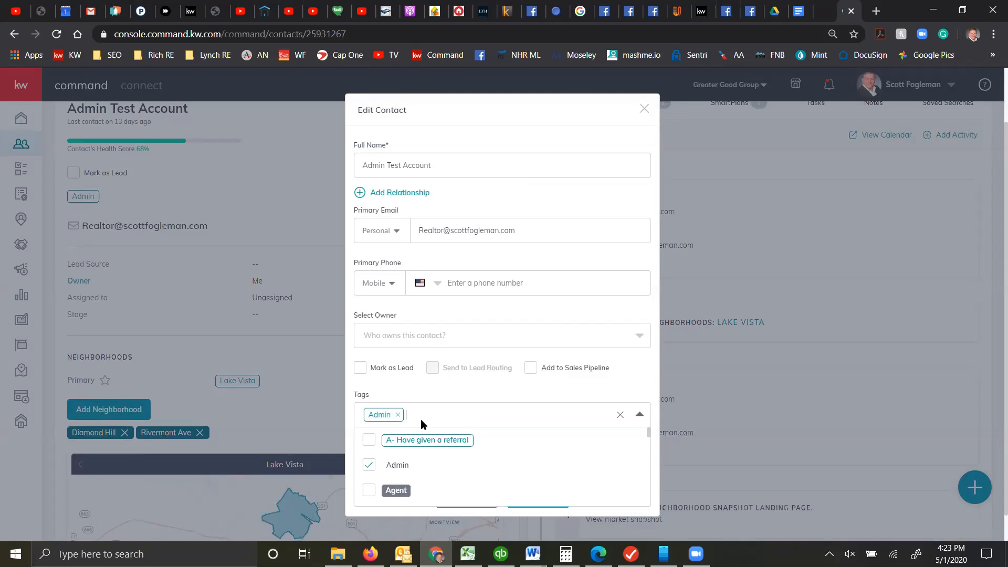
type("scot")
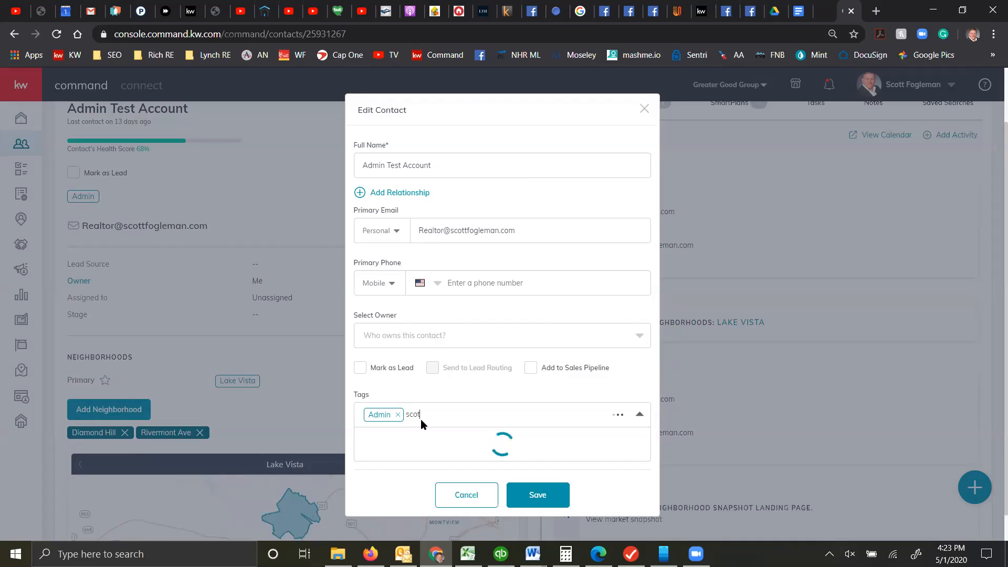
type("ts grou")
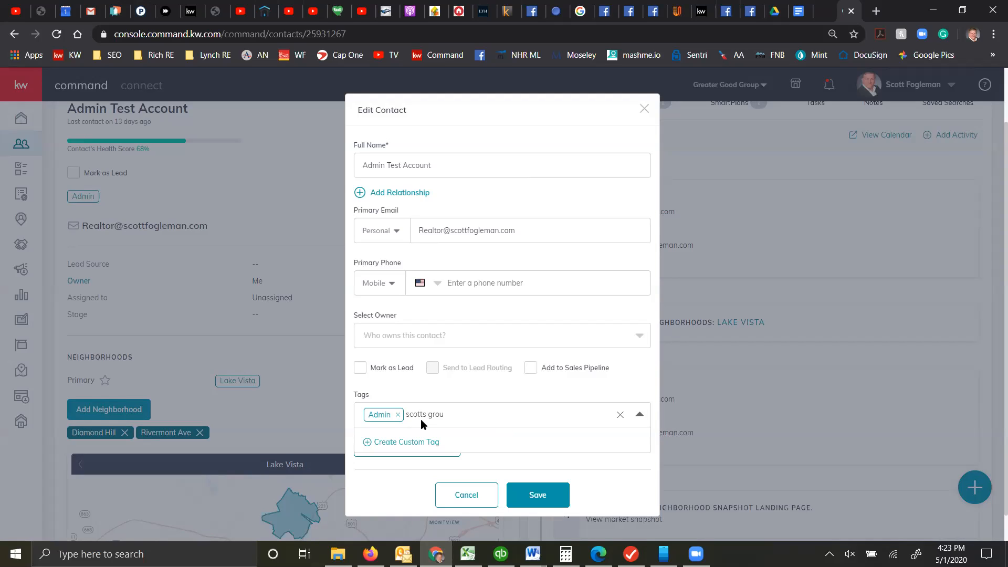
type("p")
left_click(421, 443)
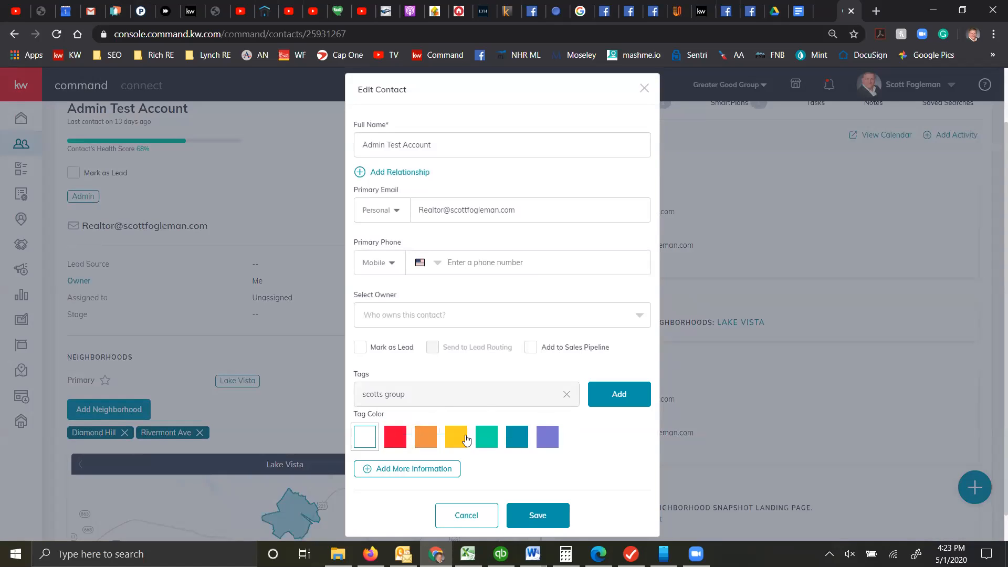
left_click(404, 434)
left_click(619, 399)
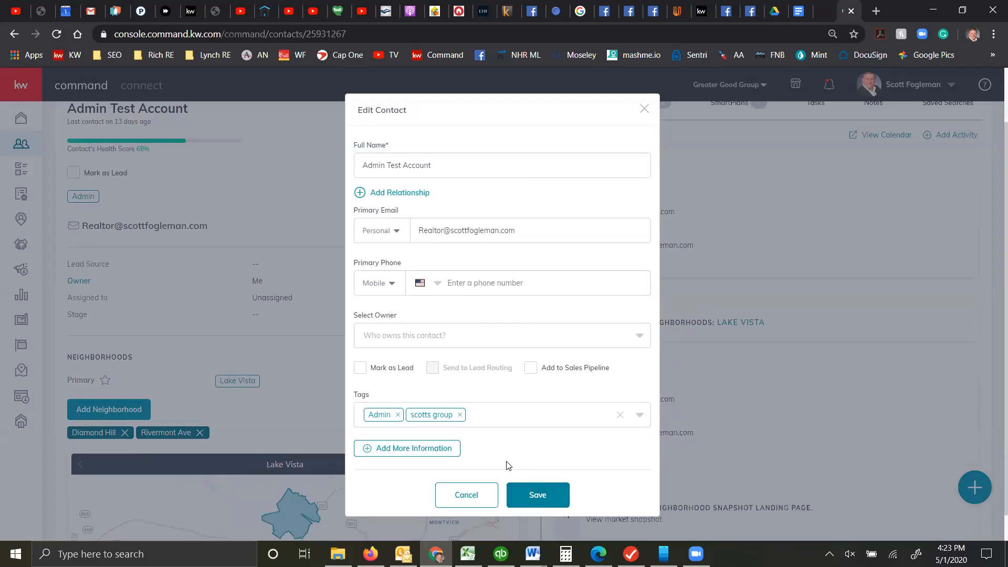
Remove the new group tag from the Admin Test Account contact and save the contact
left_click(460, 414)
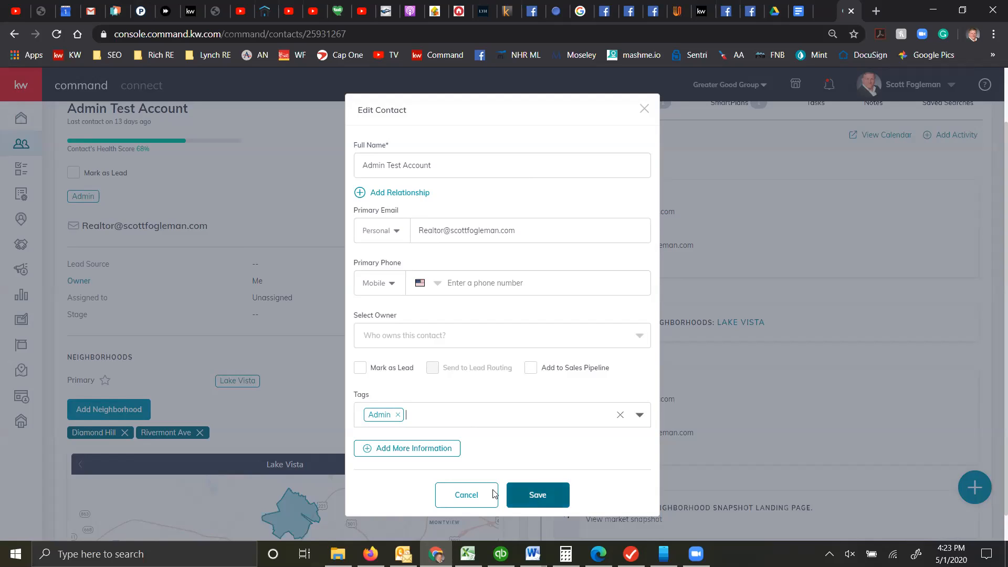
left_click(541, 496)
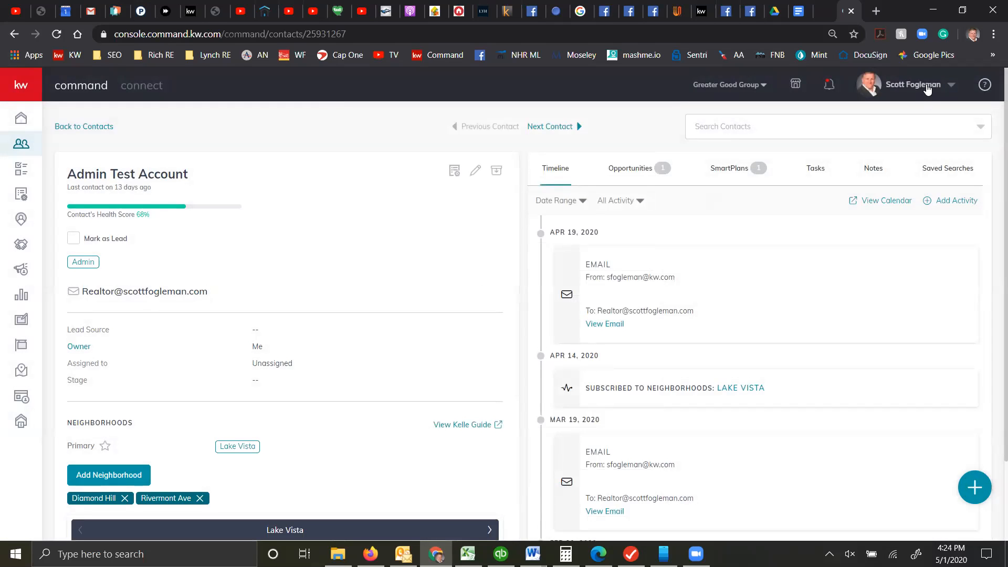
Open the custom tags settings for contacts, then view the Admin tag's edit form and save it
left_click(948, 89)
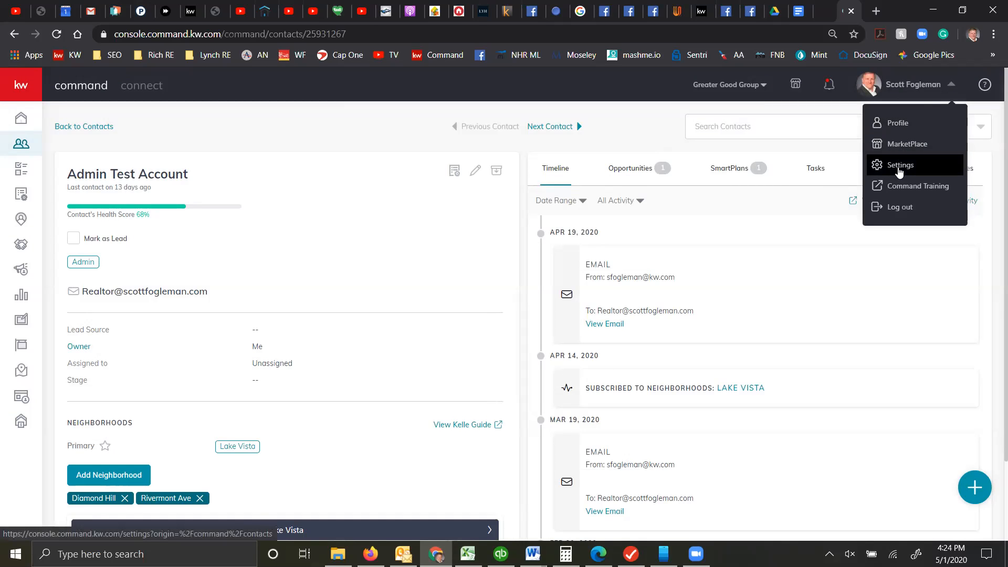
left_click(899, 171)
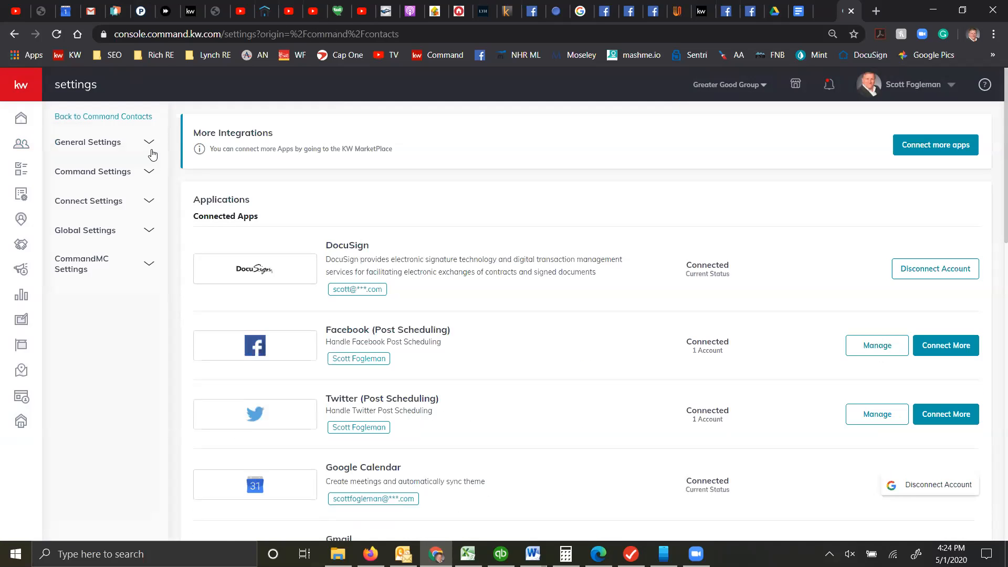
left_click(149, 172)
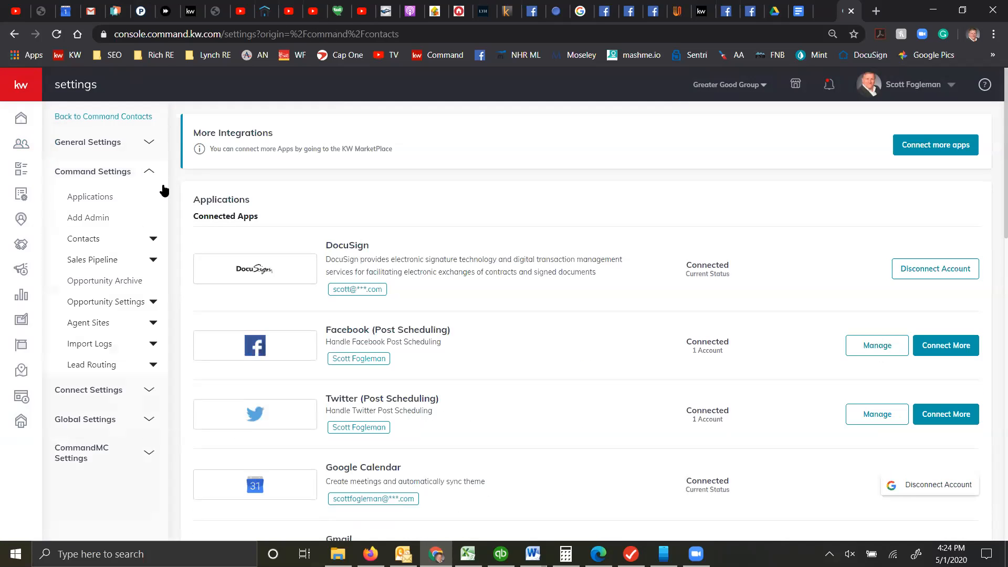
left_click(153, 242)
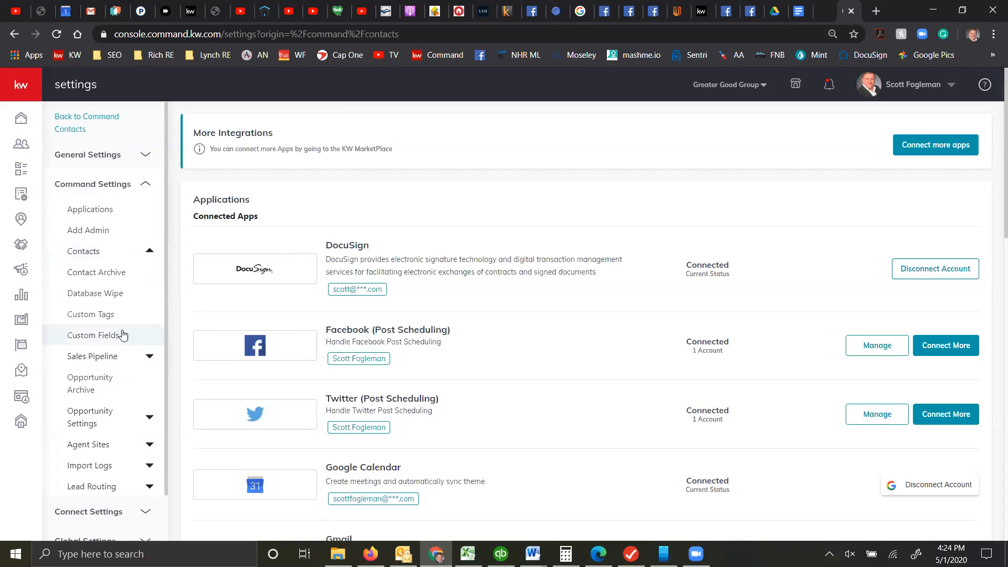
left_click(99, 314)
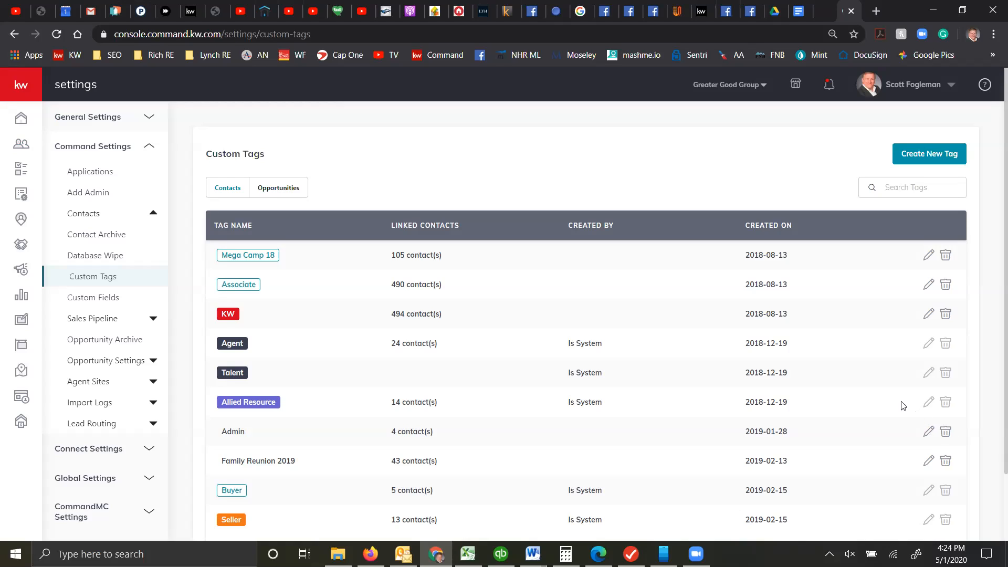
left_click(928, 433)
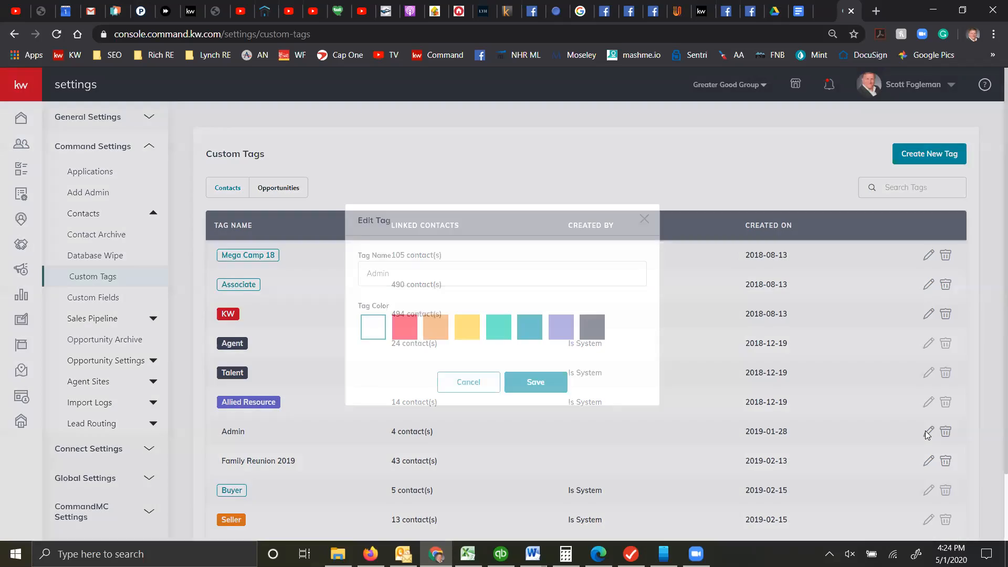
left_click(539, 382)
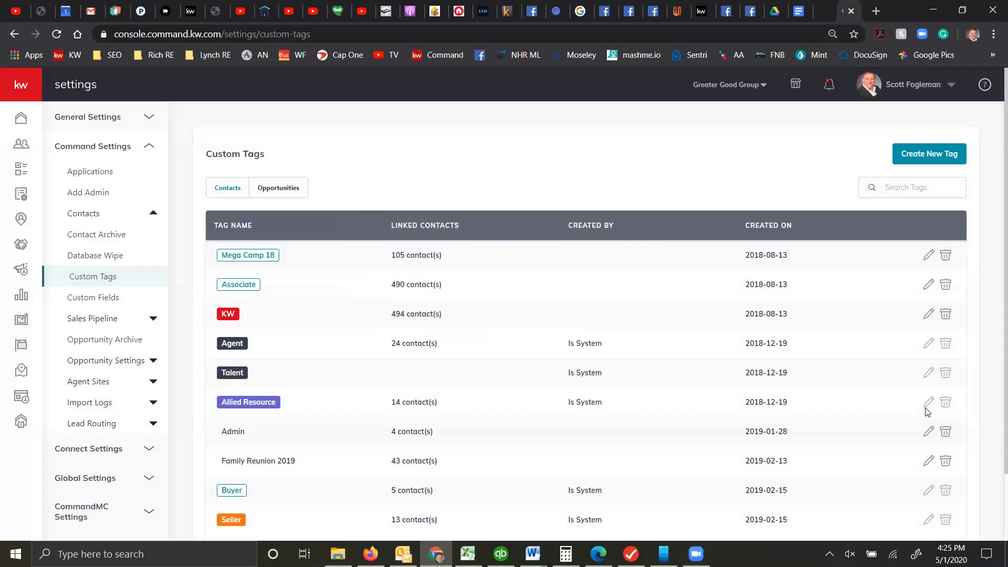
Show all custom contact tags on one page and review the list through to its end
scroll(654, 368, "down", 2)
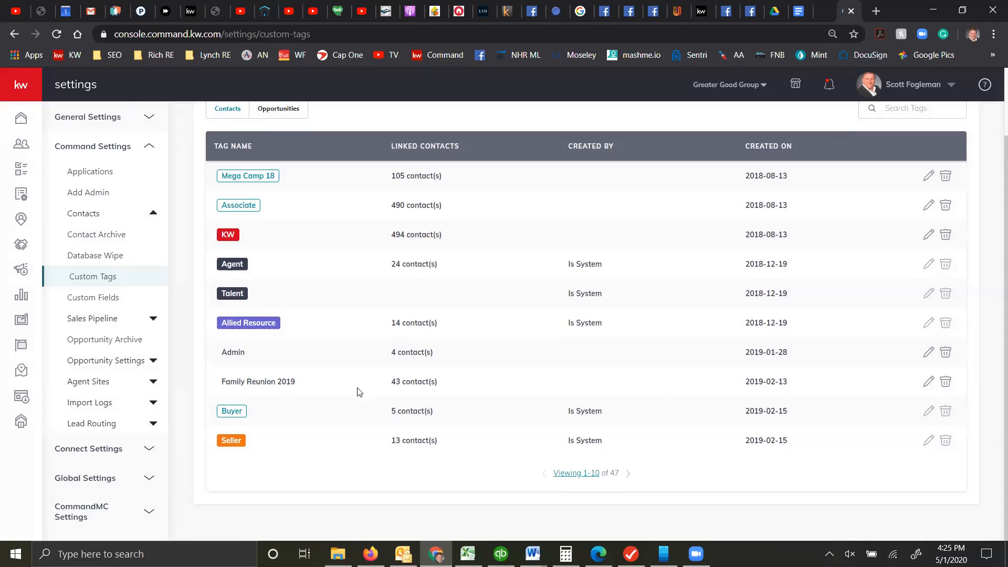
scroll(605, 385, "up", 2)
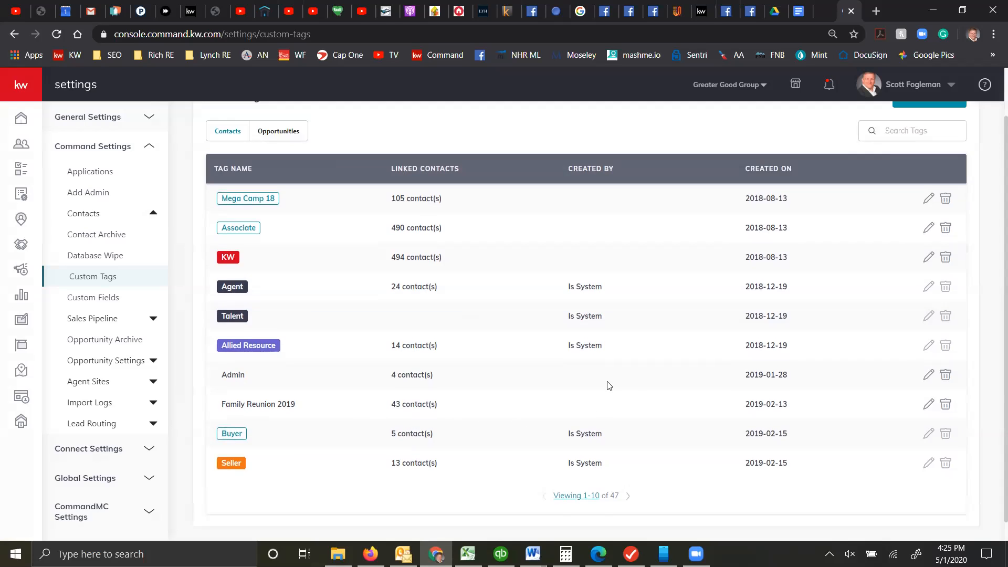
scroll(655, 371, "down", 2)
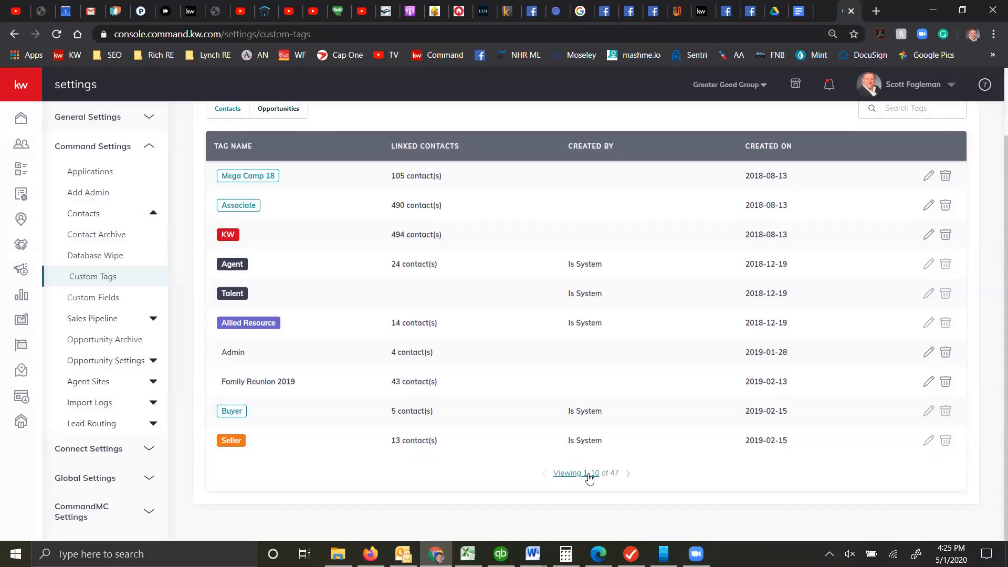
left_click(587, 473)
left_click(577, 450)
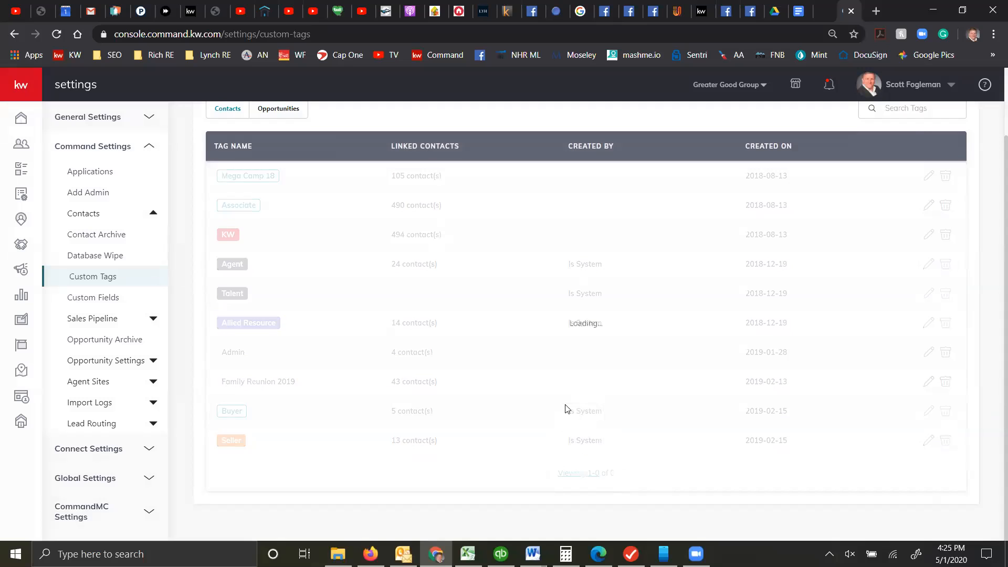
scroll(565, 407, "down", 6)
scroll(537, 391, "down", 9)
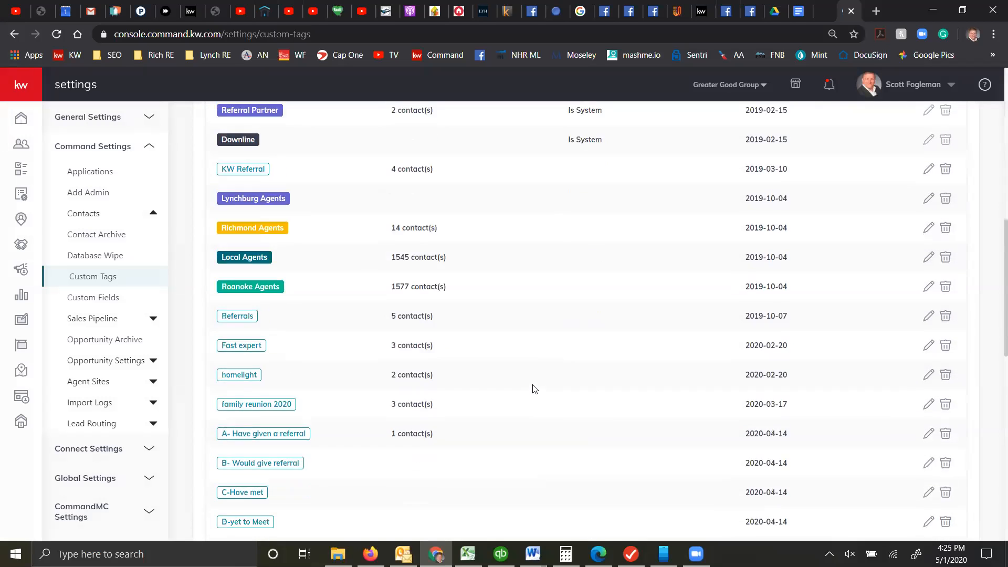
scroll(530, 384, "down", 4)
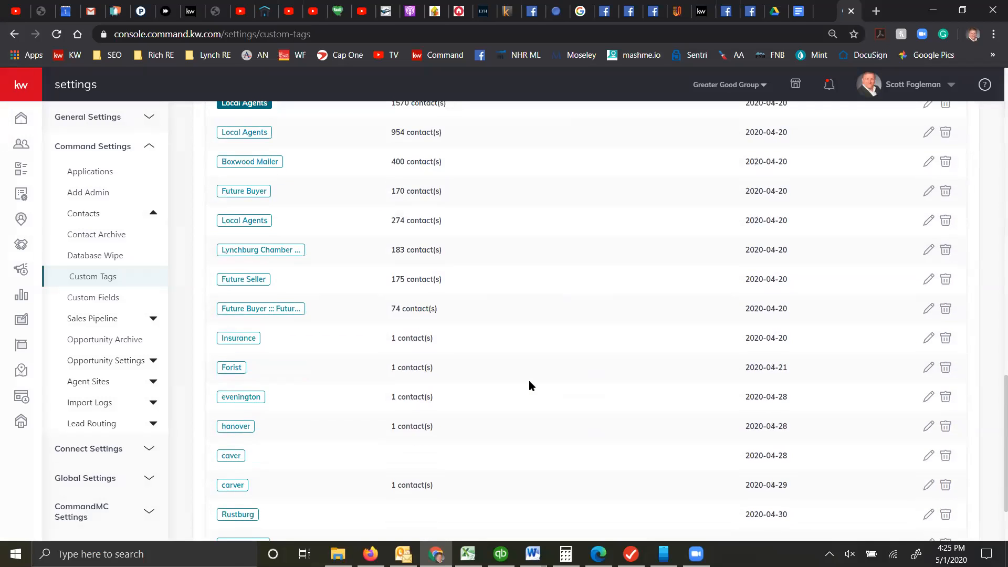
scroll(528, 380, "down", 1)
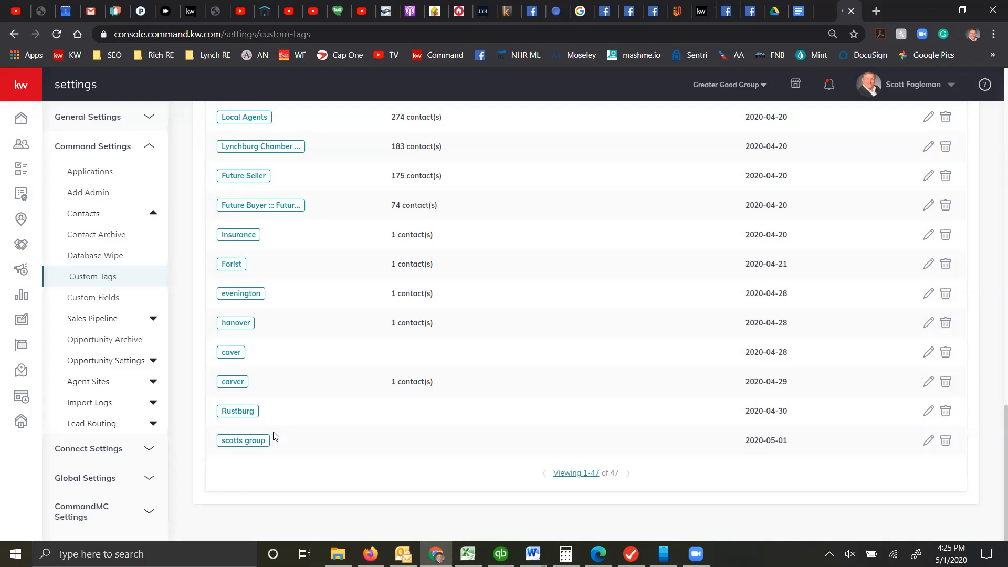
Delete the newly created group tag and the Rustburg tag from the custom tags list
left_click(945, 440)
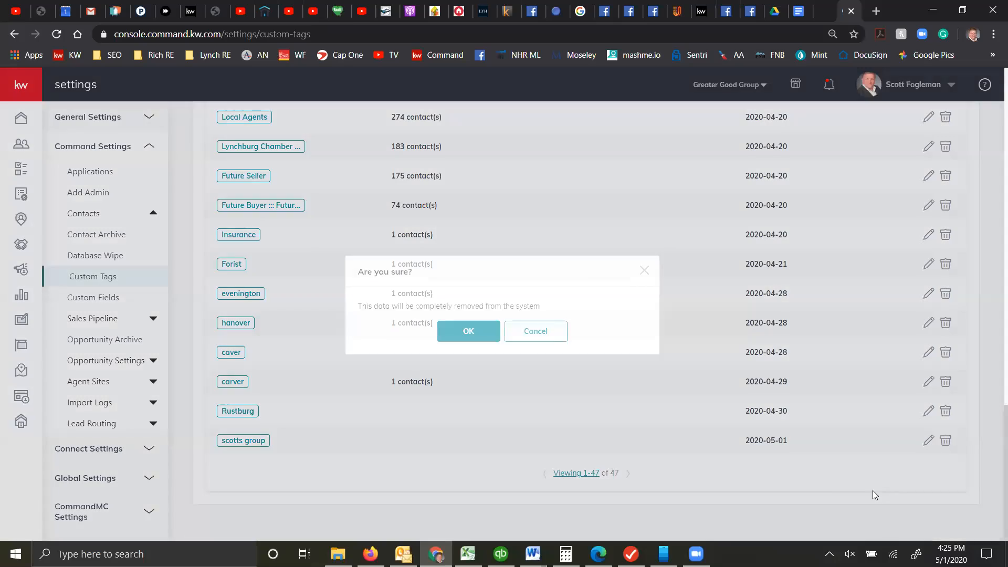
left_click(468, 331)
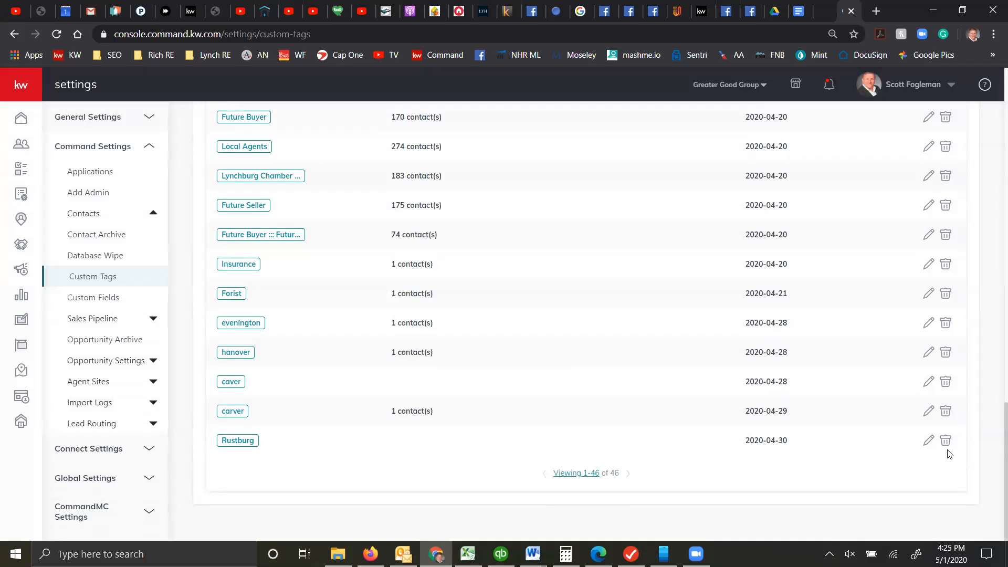
left_click(946, 441)
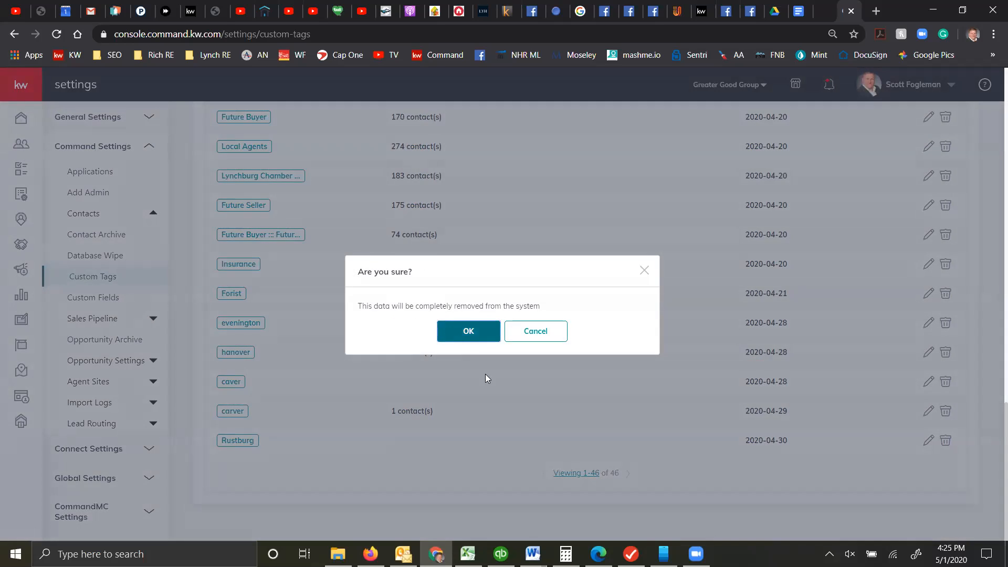
key("Return")
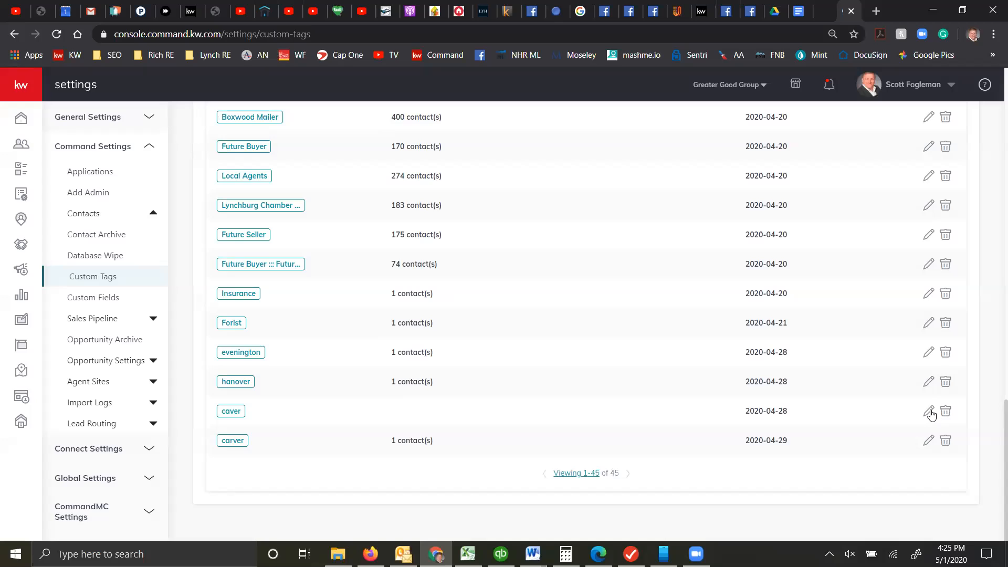
Rename the misspelled "caver" tag to "carver" and save it
left_click(929, 411)
left_click(375, 276)
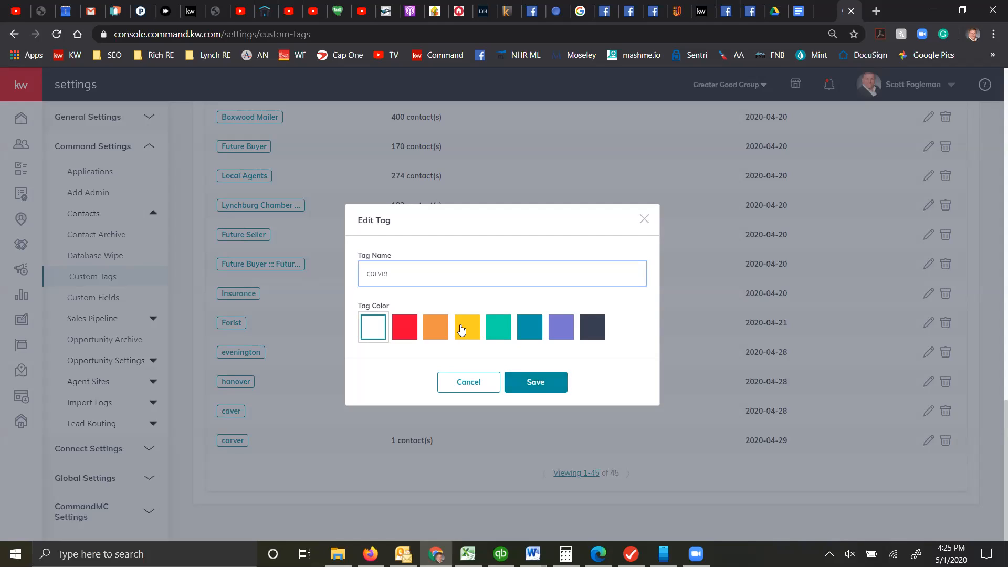
left_click(536, 384)
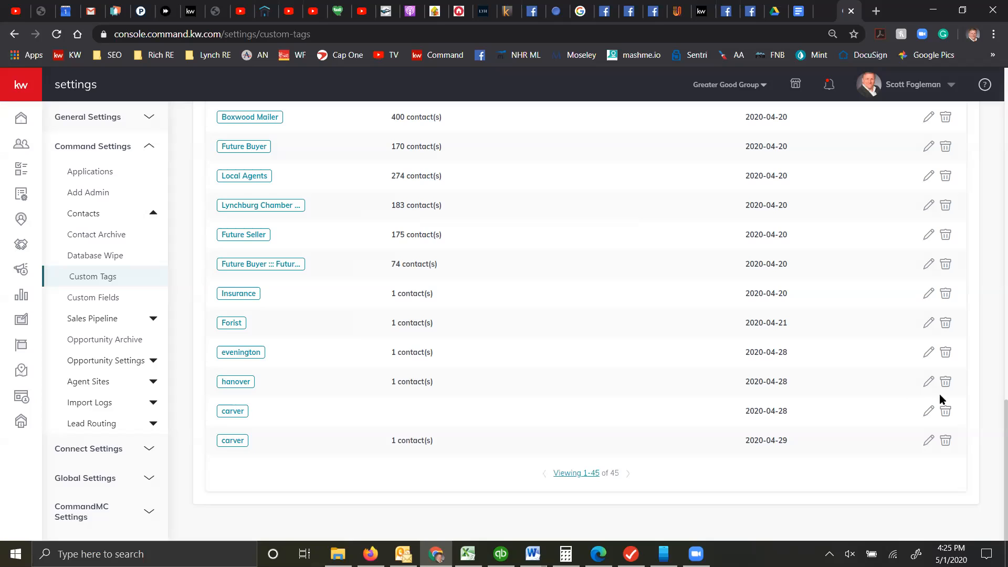
Delete the carver tag created 2020-04-28, and cancel deleting the carver tag created 2020-04-29
left_click(944, 411)
left_click(469, 332)
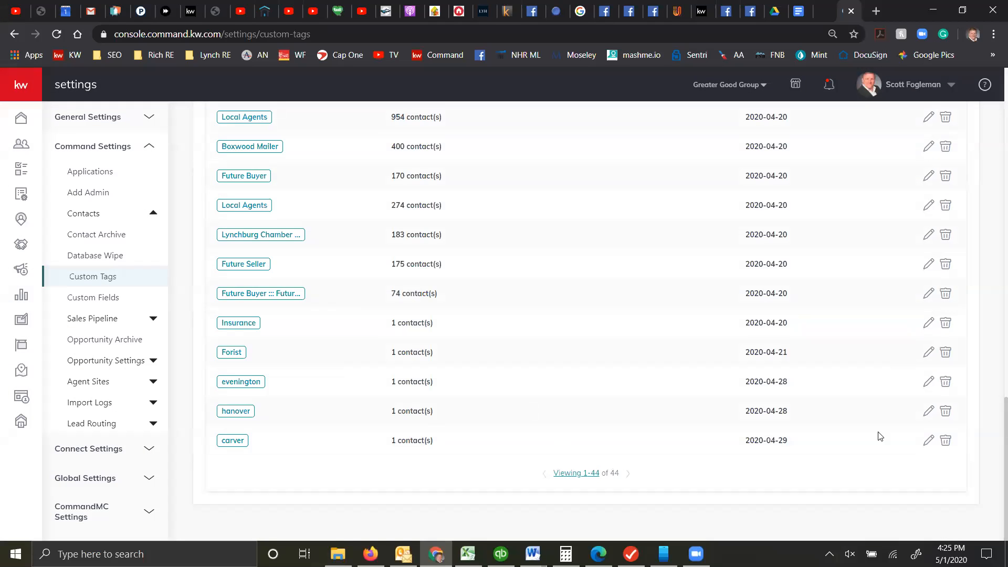
left_click(945, 440)
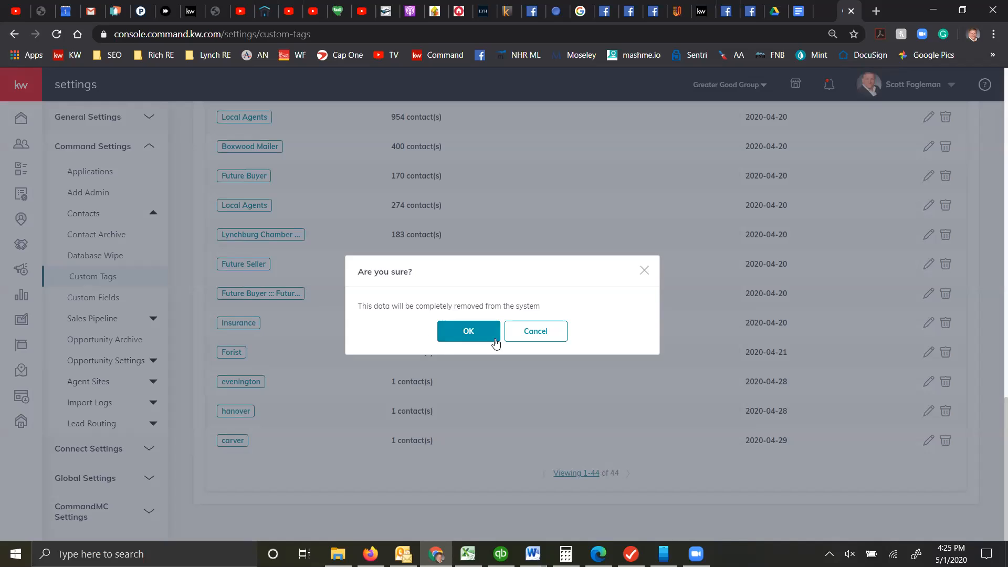
left_click(544, 338)
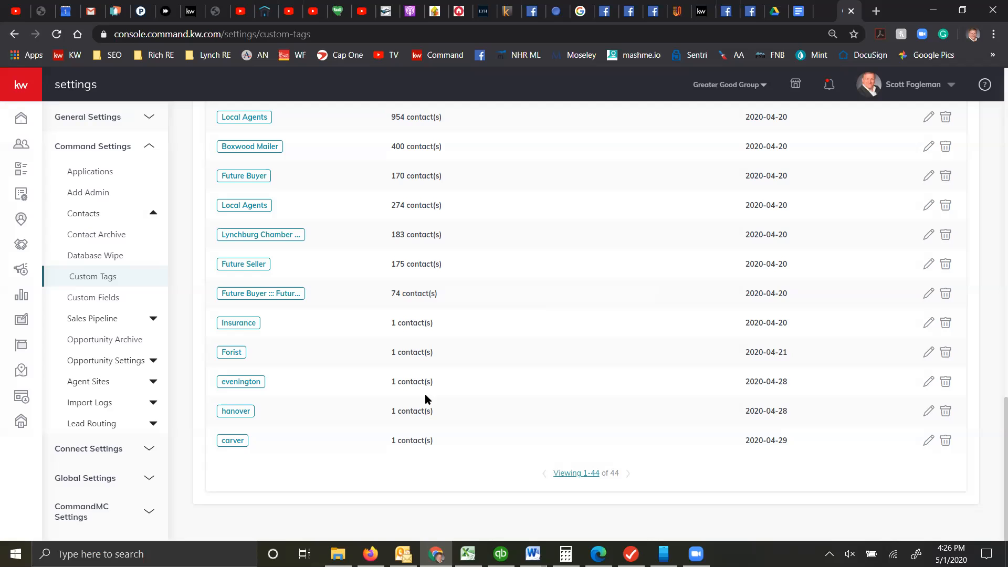
Switch to Document1 in Microsoft Word, which holds the list of tag names
mouse_move(533, 554)
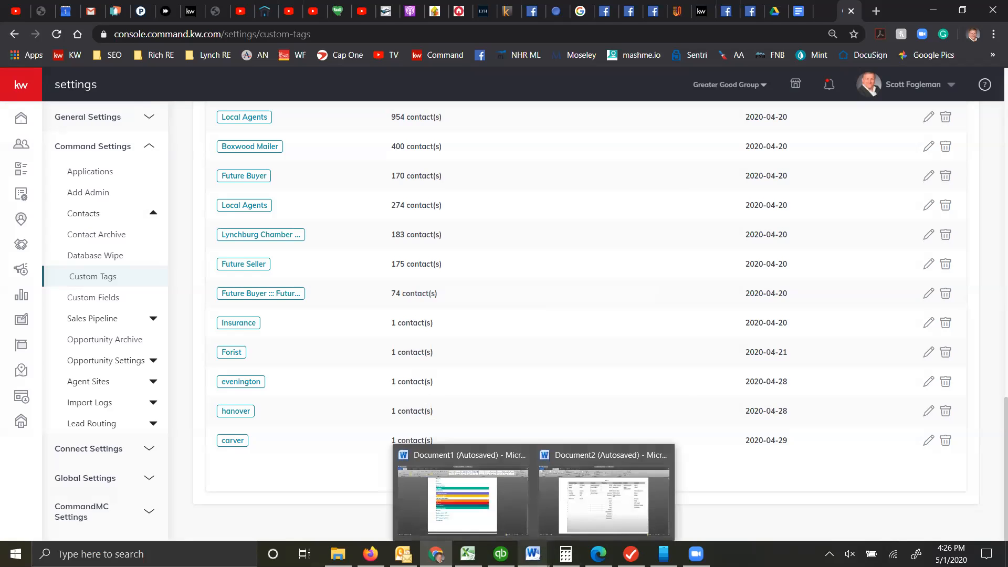
left_click(477, 511)
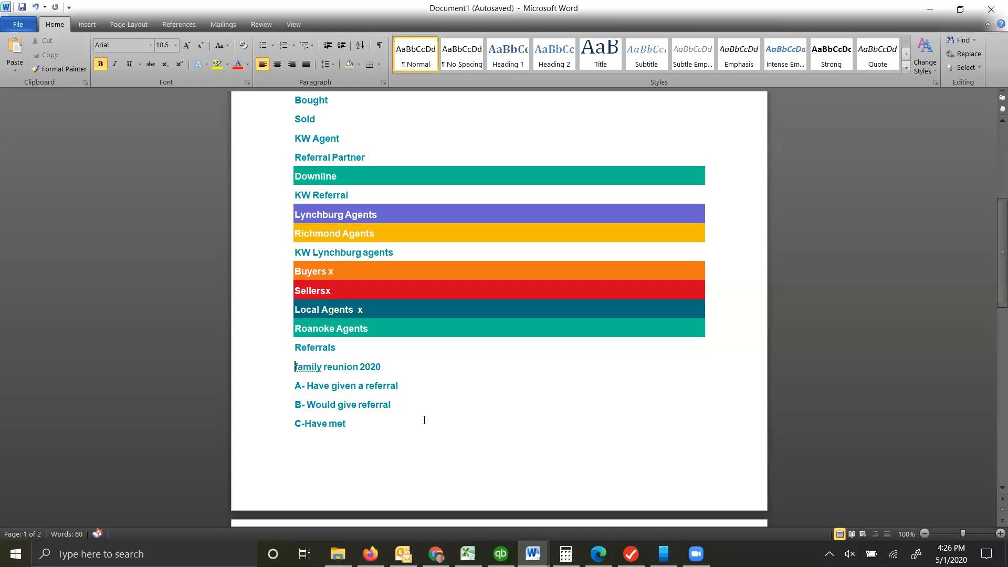
Review the whole list of tag names in Document1, from the start of the first page to D-yet to Meet
scroll(456, 415, "up", 5)
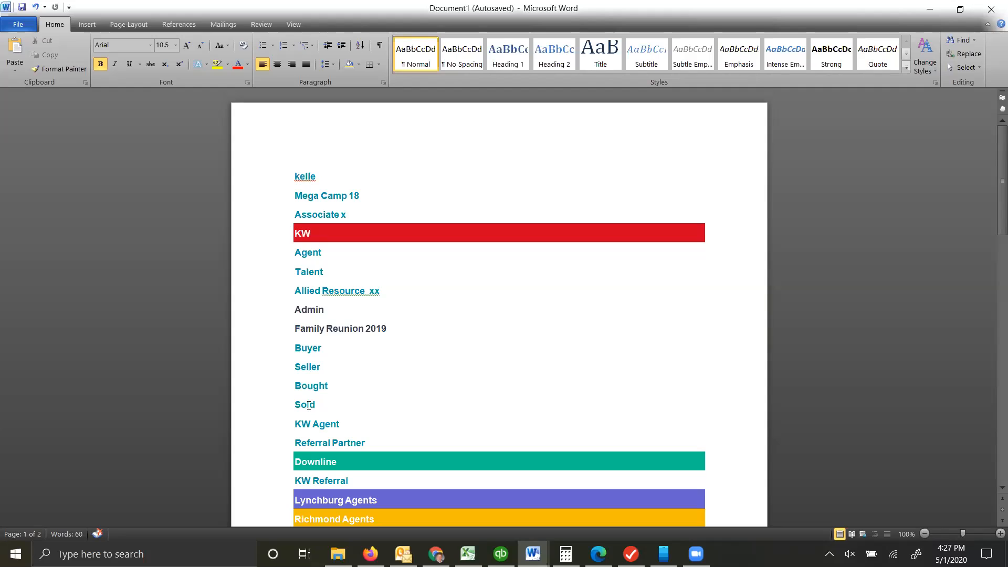
scroll(400, 465, "down", 1)
scroll(374, 448, "down", 1)
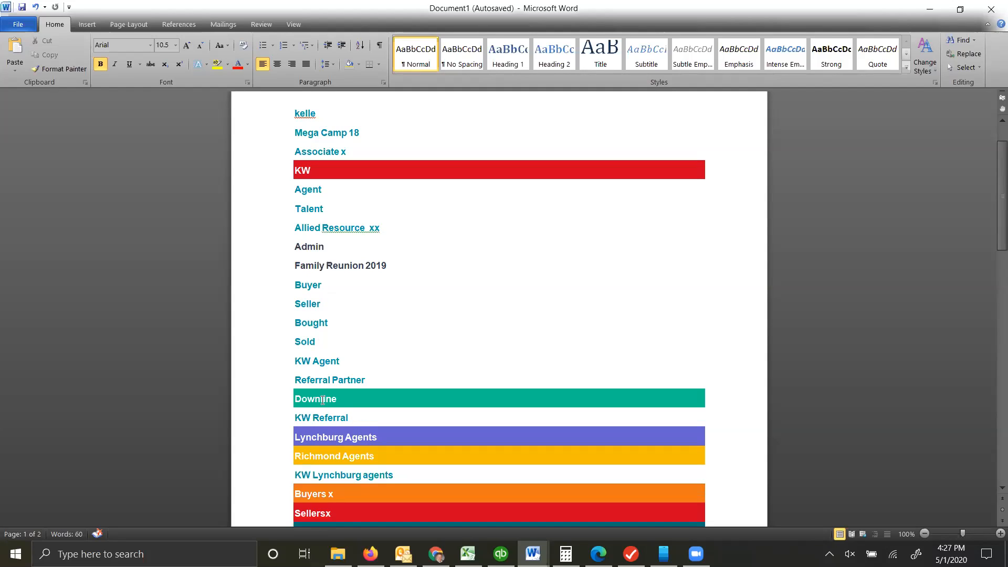
scroll(323, 400, "down", 2)
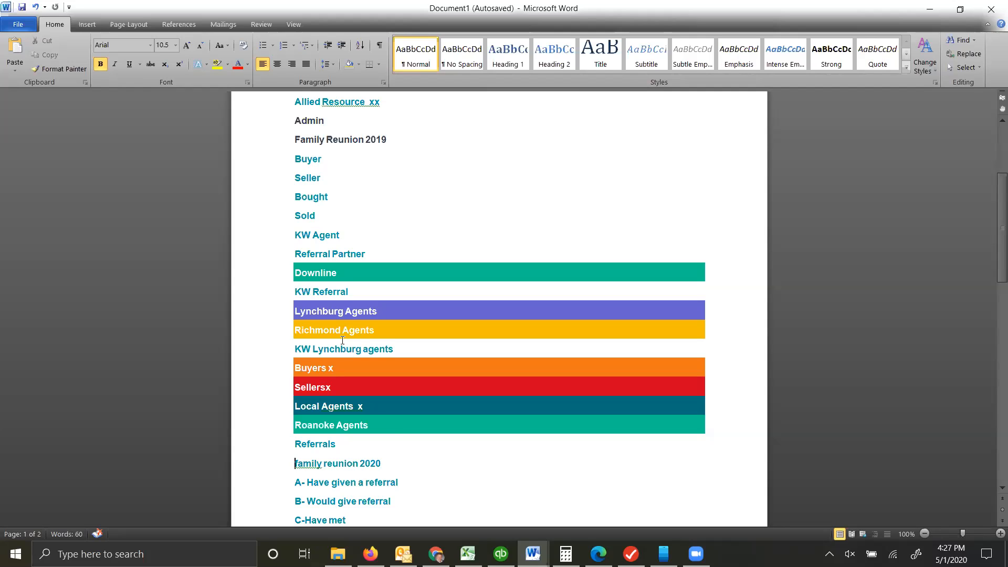
scroll(362, 341, "down", 1)
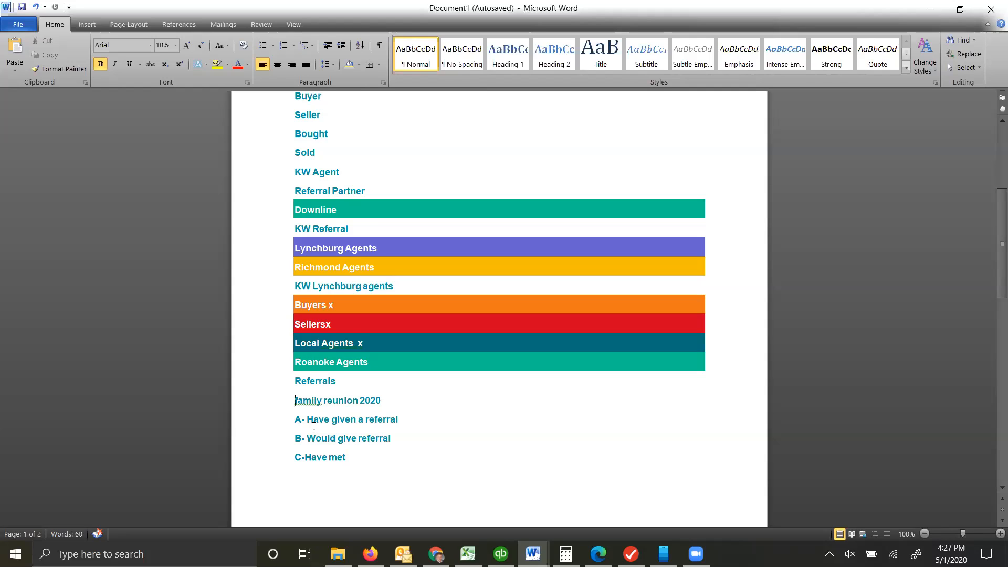
scroll(314, 427, "down", 4)
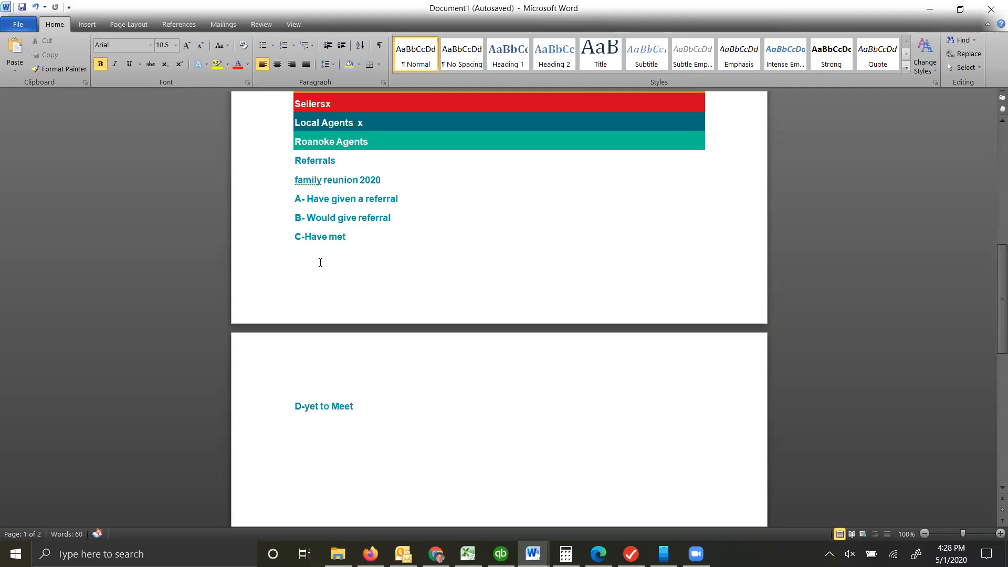
scroll(370, 261, "up", 1)
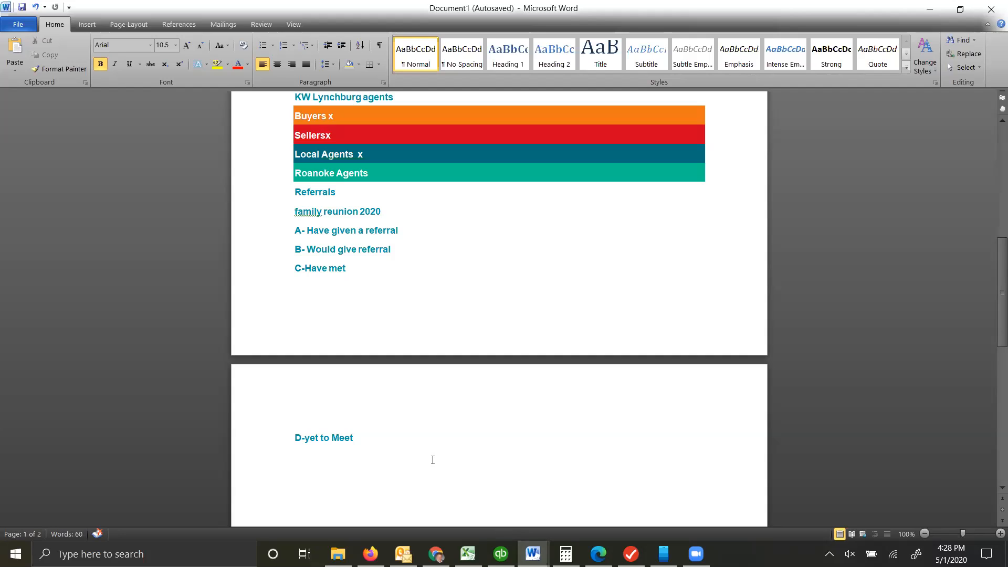
Switch to Document2 in Microsoft Word to examine the table of suggested tags by category
mouse_move(533, 554)
left_click(583, 520)
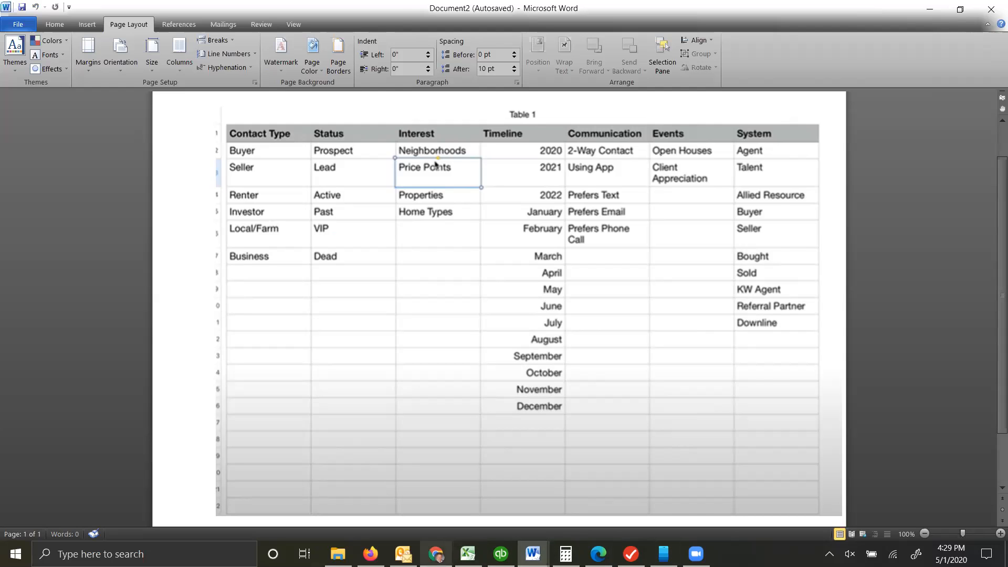
Switch back to KW Command in Chrome and review the custom tags list from its end up to the first tag
left_click(435, 554)
scroll(517, 410, "up", 4)
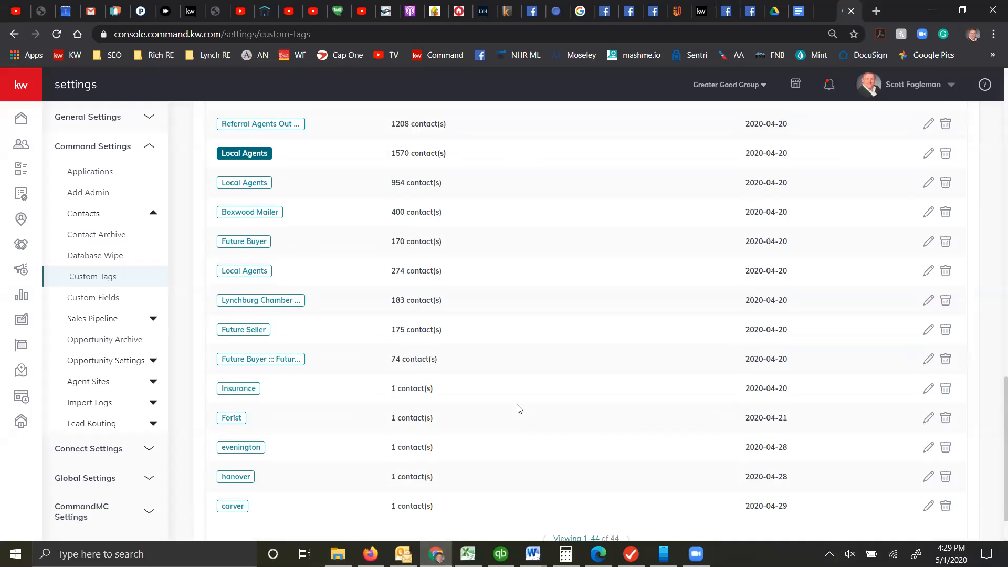
scroll(517, 381, "up", 5)
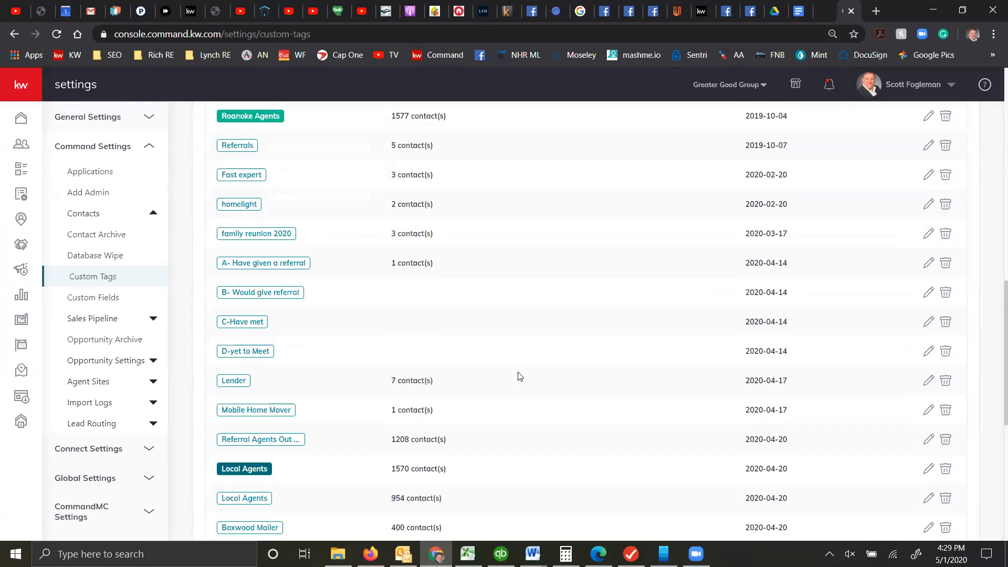
scroll(570, 371, "up", 5)
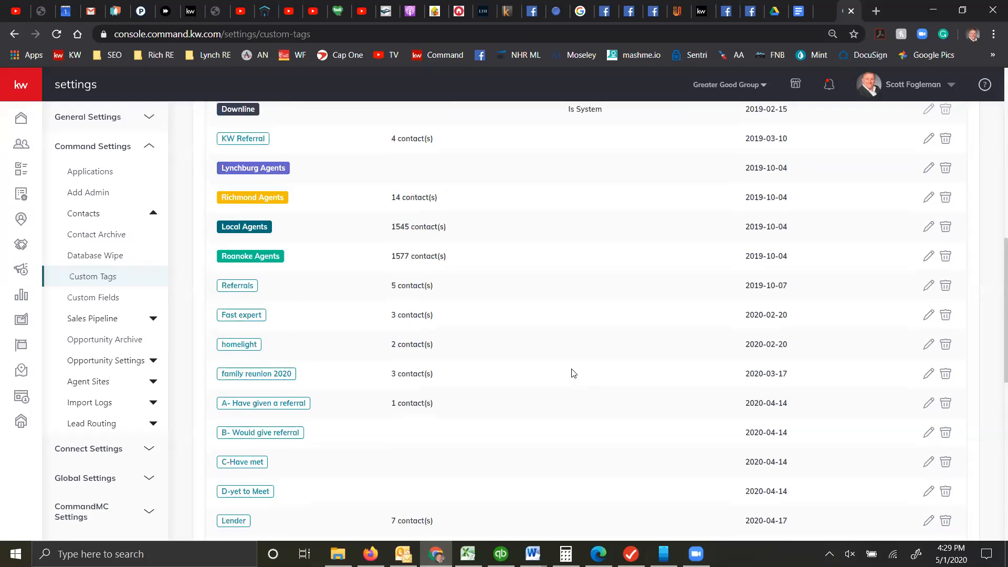
scroll(563, 331, "up", 6)
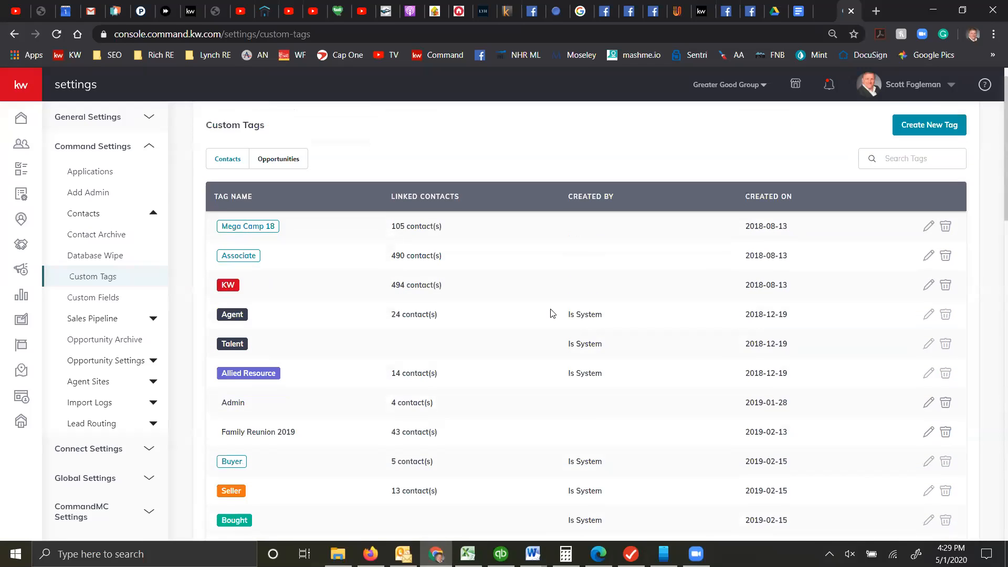